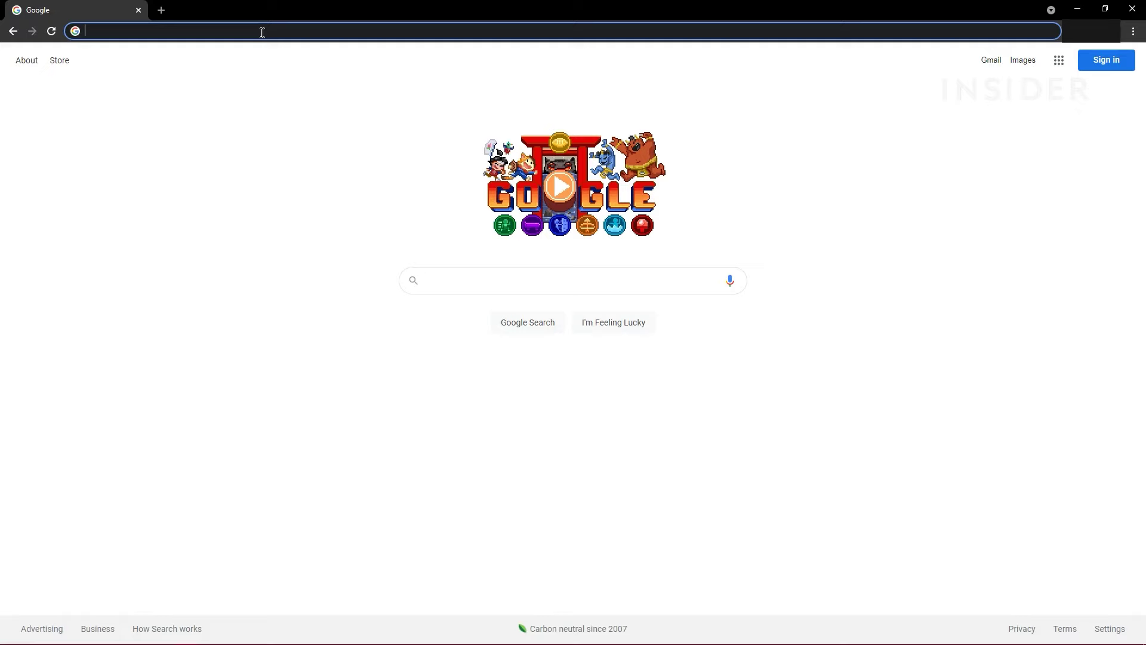
text(roblox)
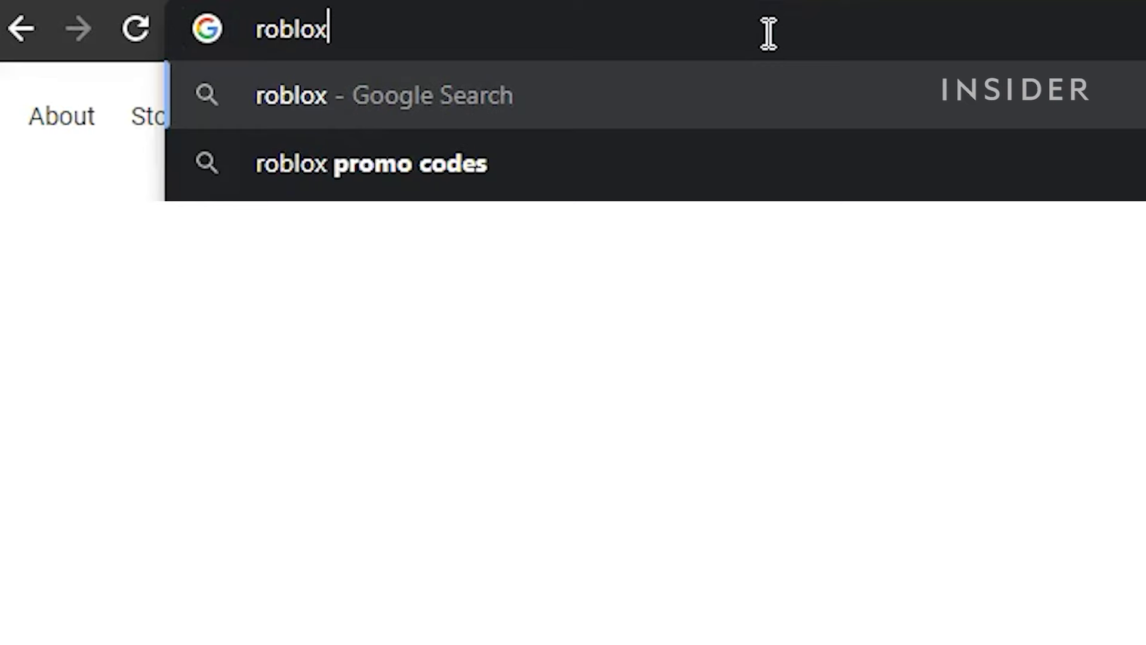
text(.com)
Load roblox.com in Chrome's address bar
key(Return)
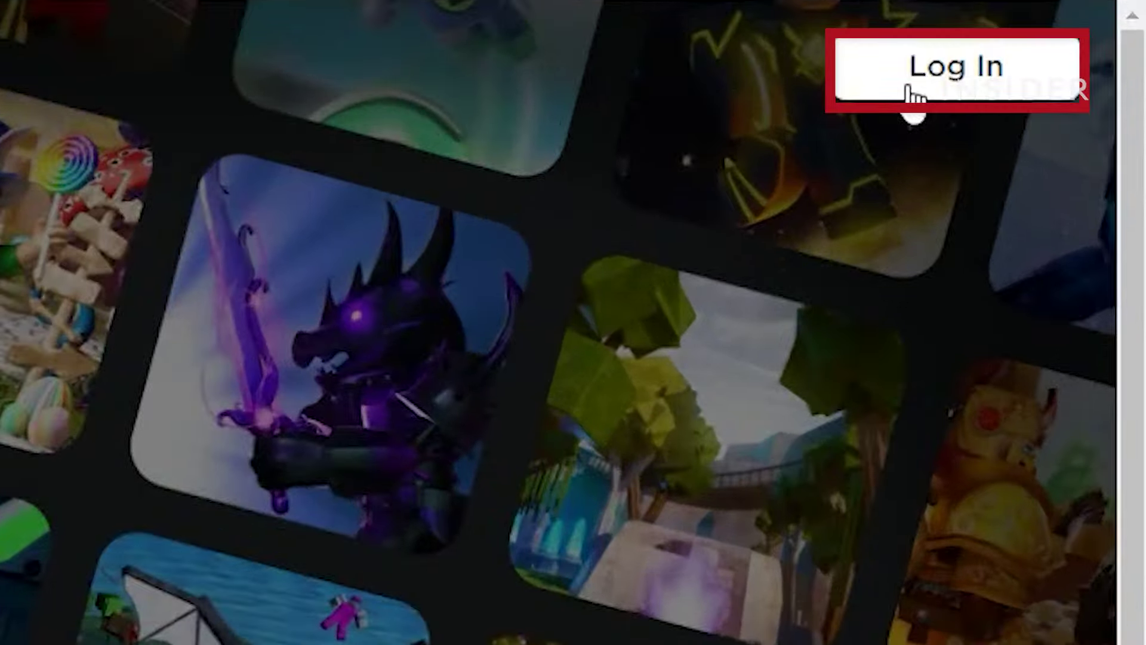
Log in to Roblox with the account username and password
click(914, 90)
click(546, 170)
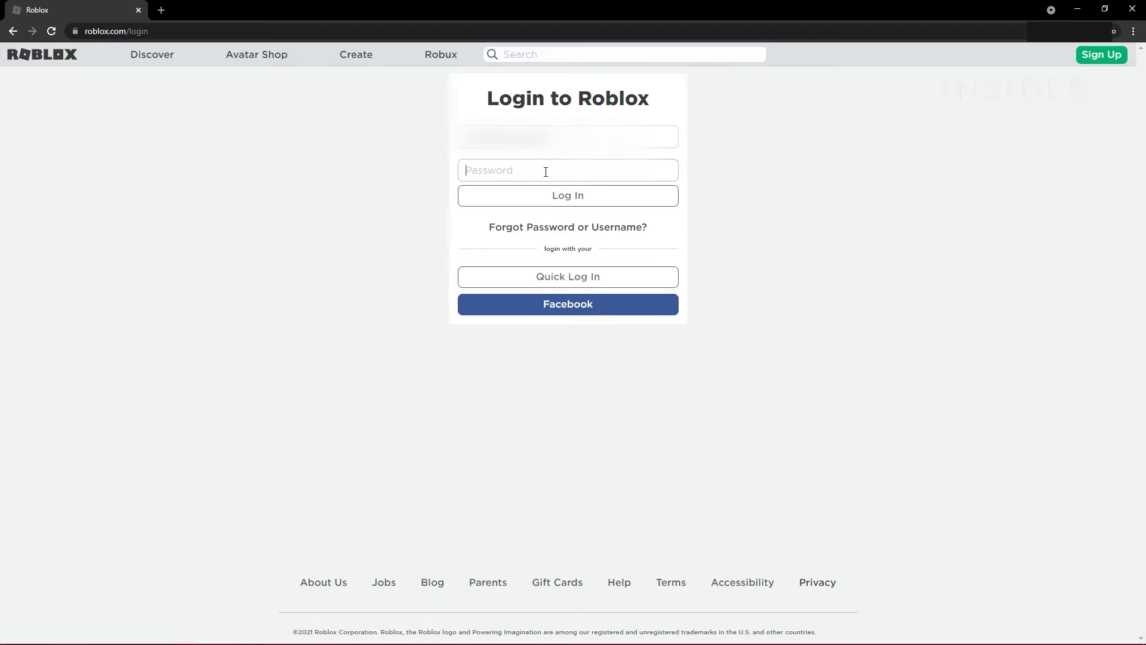
text(pa)
key(Return)
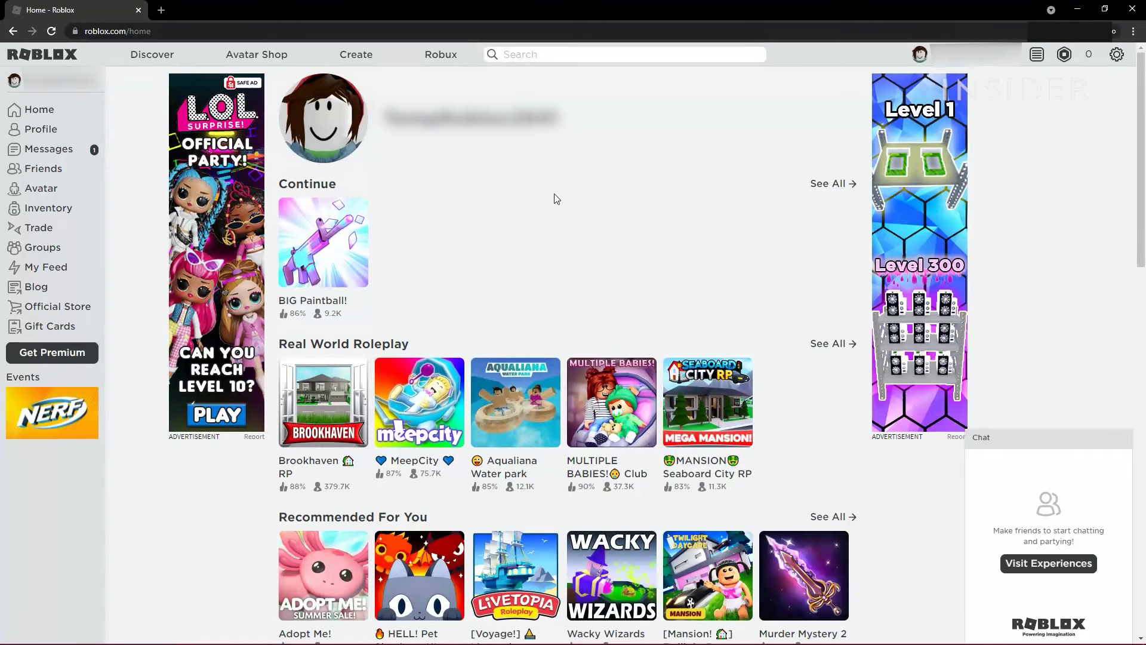
scroll(596, 350, down, 1)
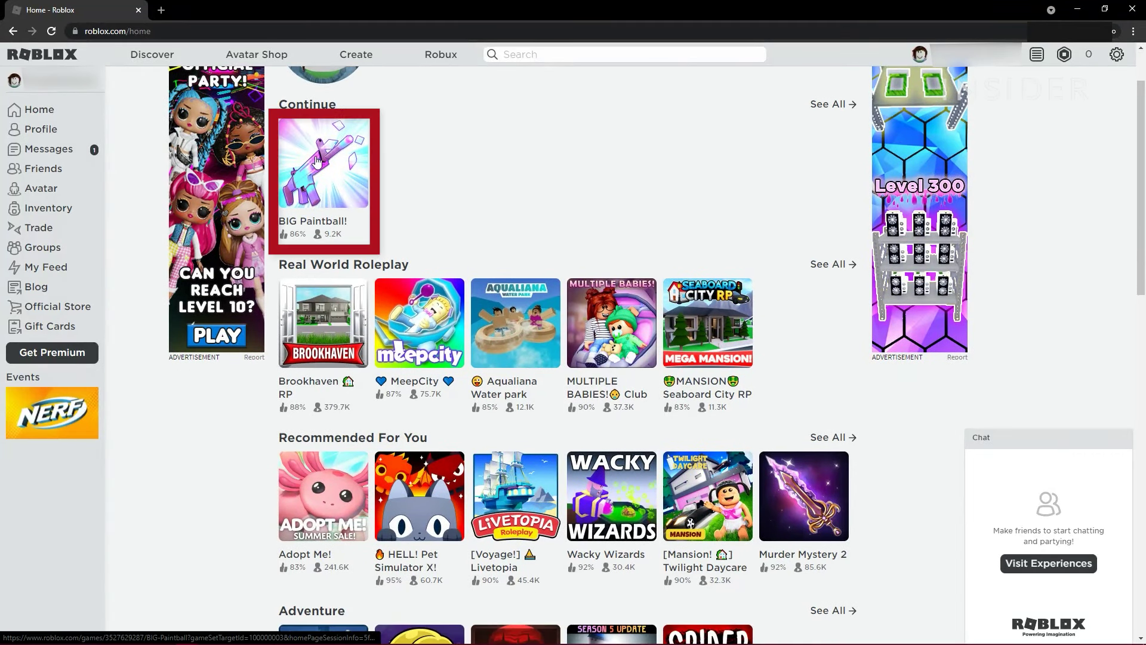
Open the BIG Paintball! tile from the Continue row on the home page
click(318, 159)
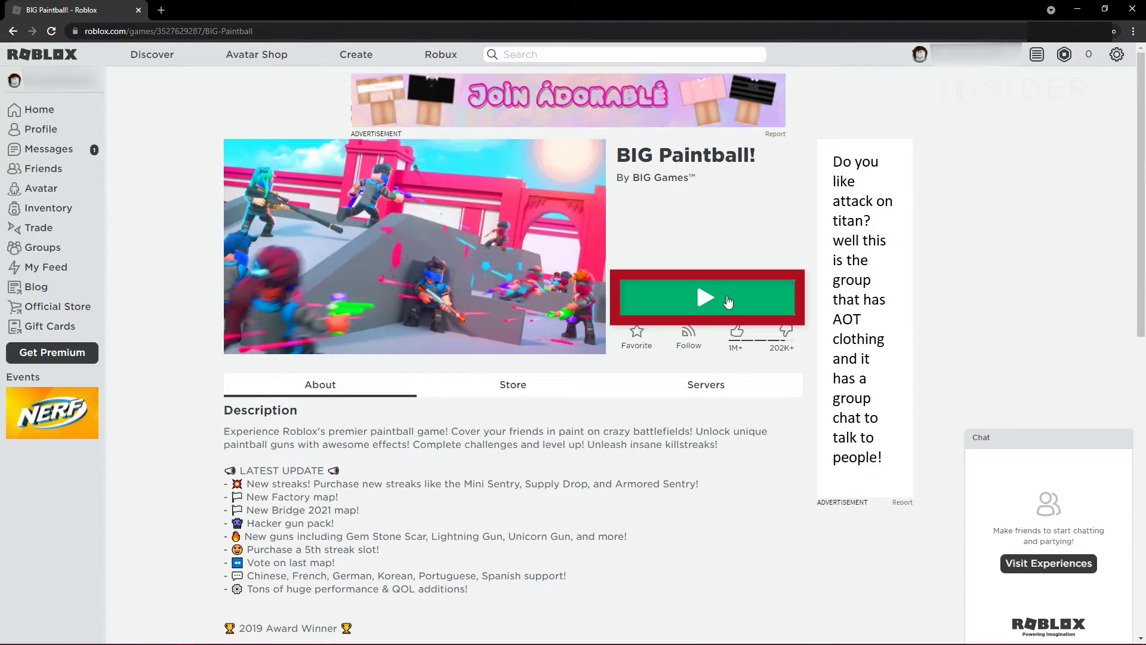
Play BIG Paintball!, then download and run the RobloxPlayerLauncher.exe installer
click(728, 302)
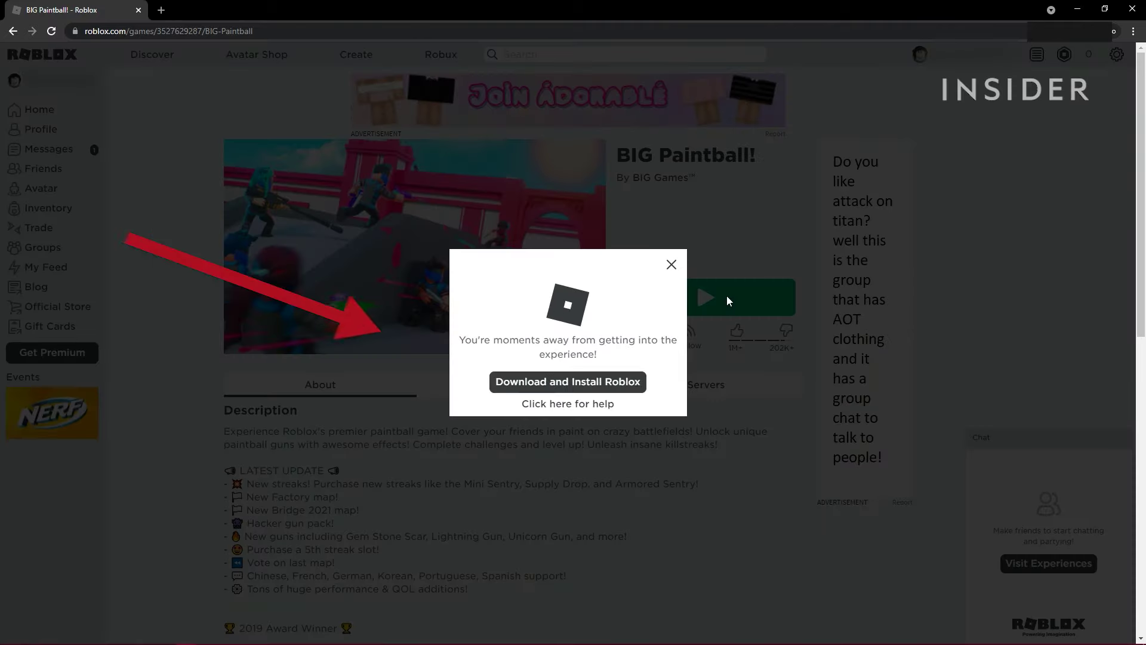
click(610, 382)
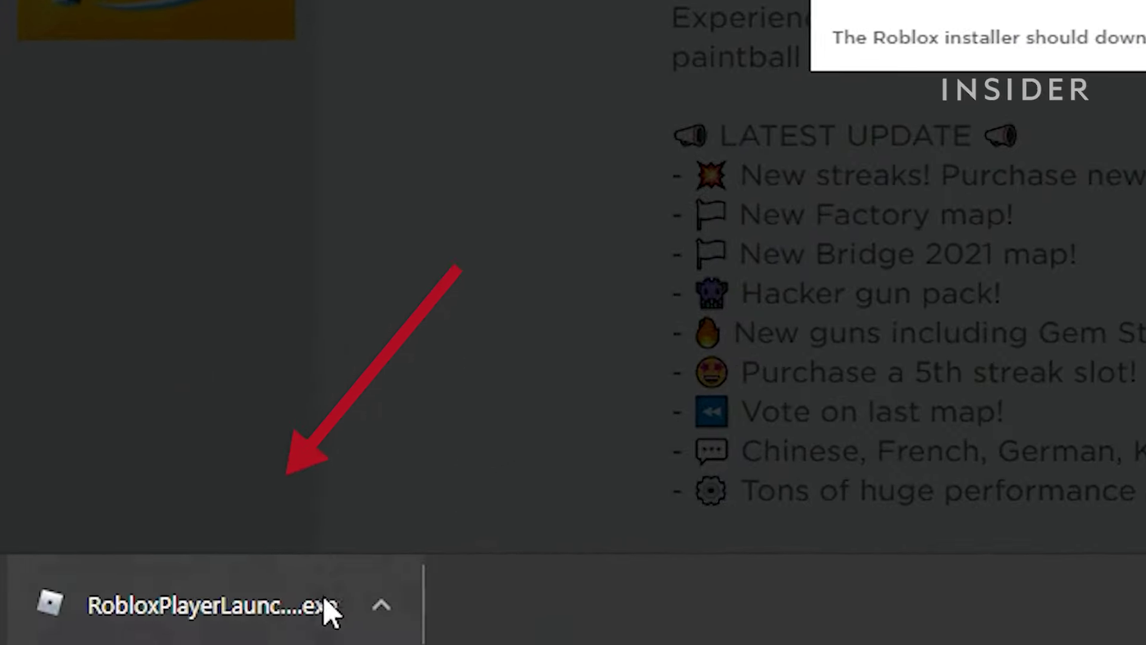
click(324, 619)
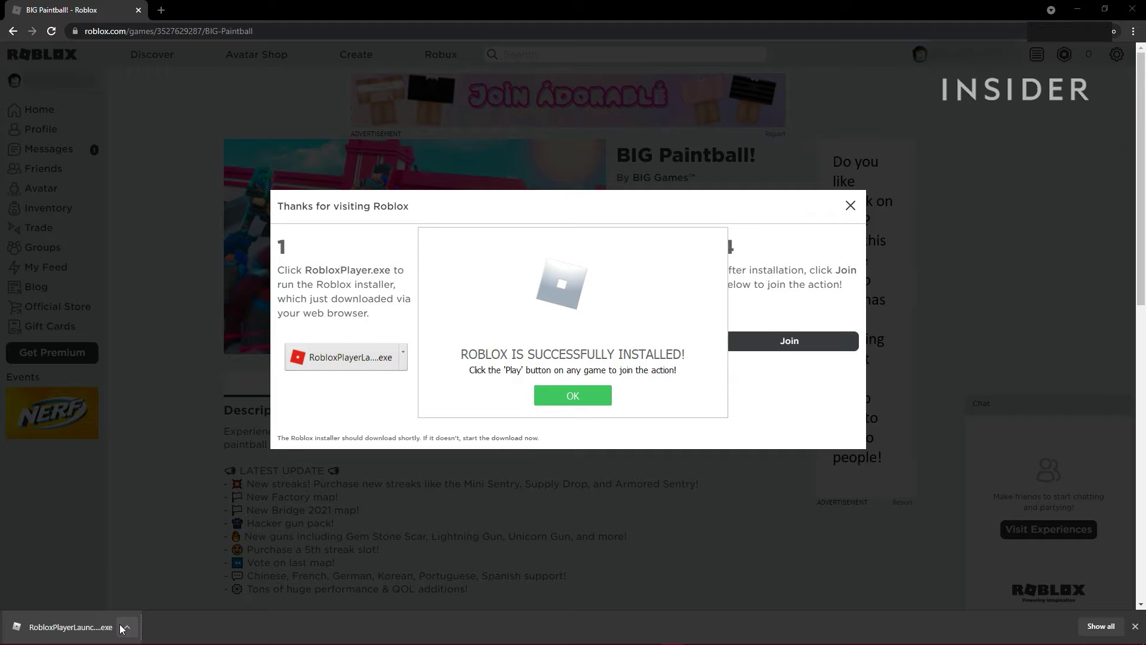
Dismiss the installation message and join the BIG Paintball! game
click(574, 396)
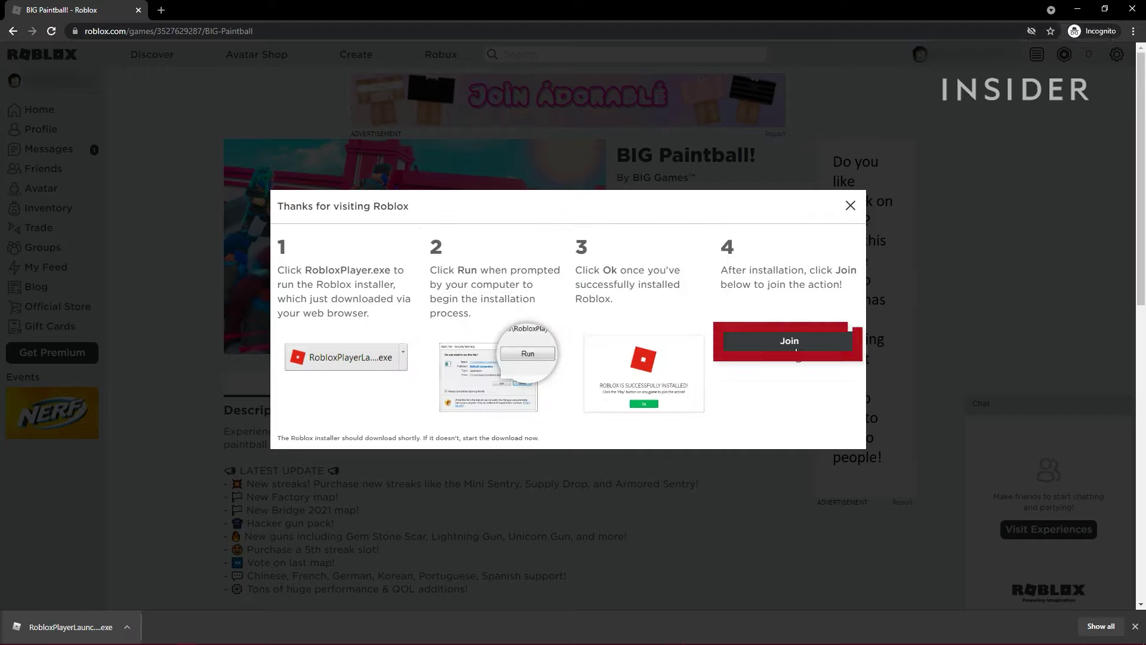
click(789, 342)
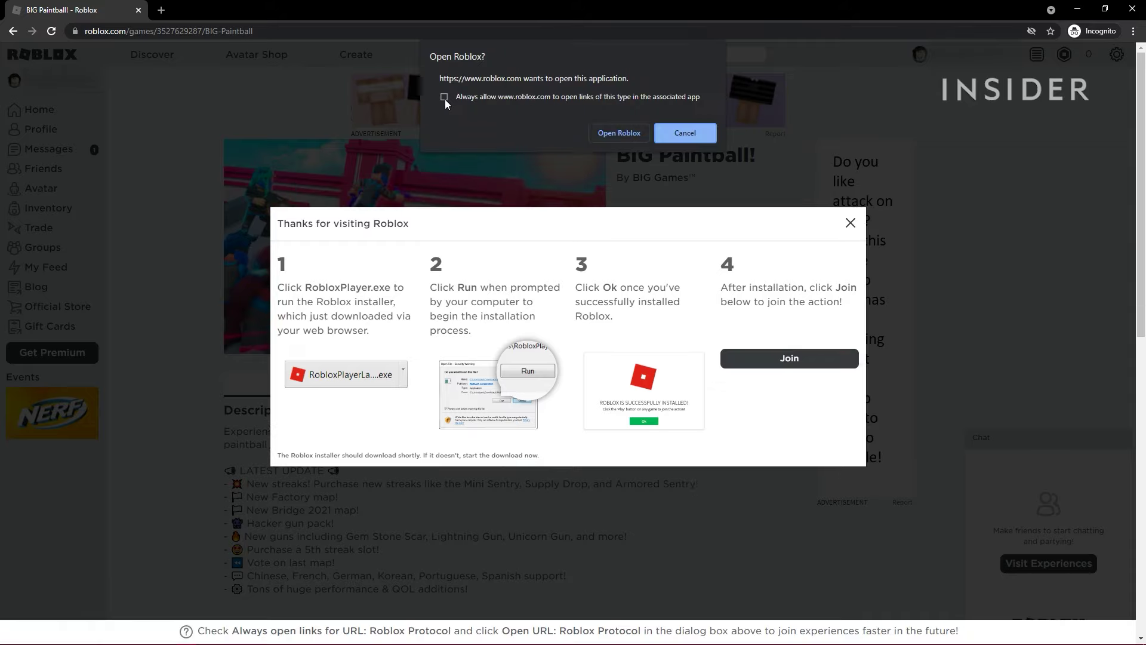